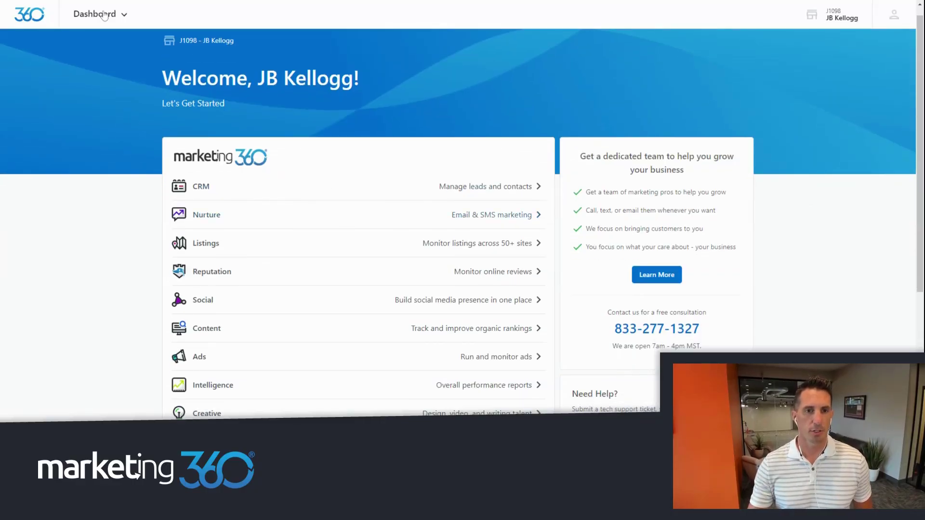
Step: Open the Subscribe form for editing from the Forms app
left_click(105, 15)
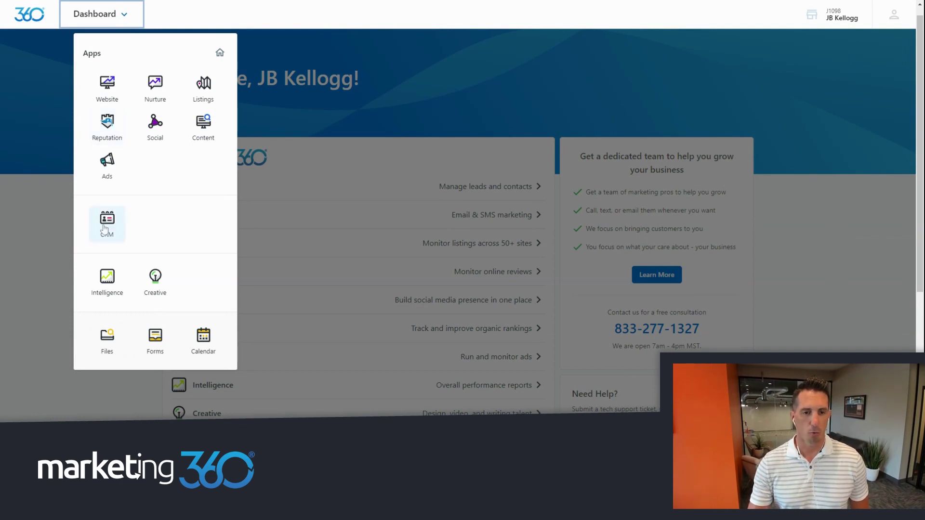
left_click(156, 337)
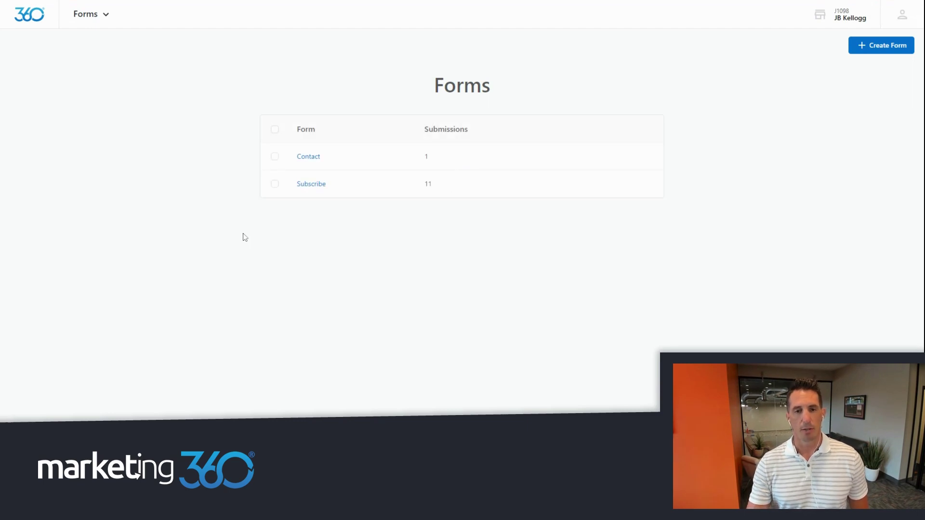
left_click(317, 186)
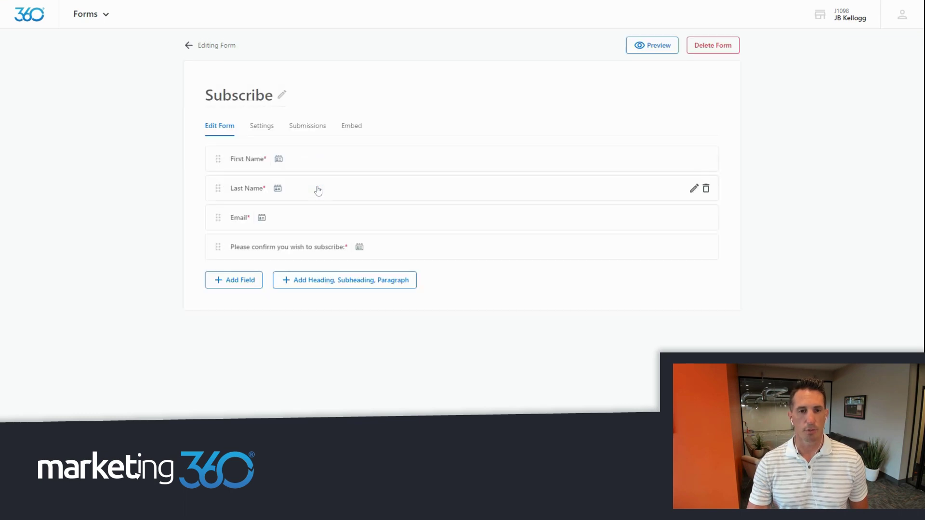
Step: Browse the add-field types without adding one, check the Embed code, then return to Edit Form
left_click(240, 281)
left_click(349, 78)
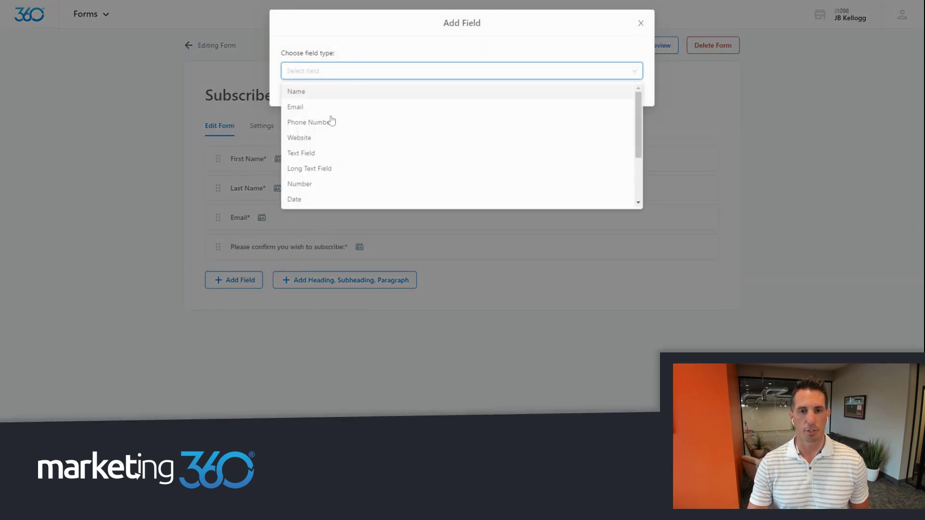
left_click(641, 24)
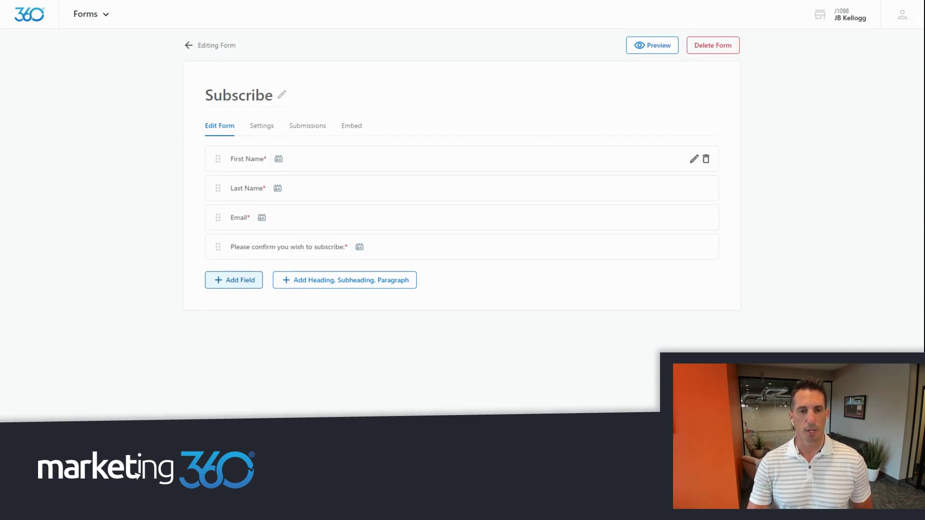
left_click(352, 129)
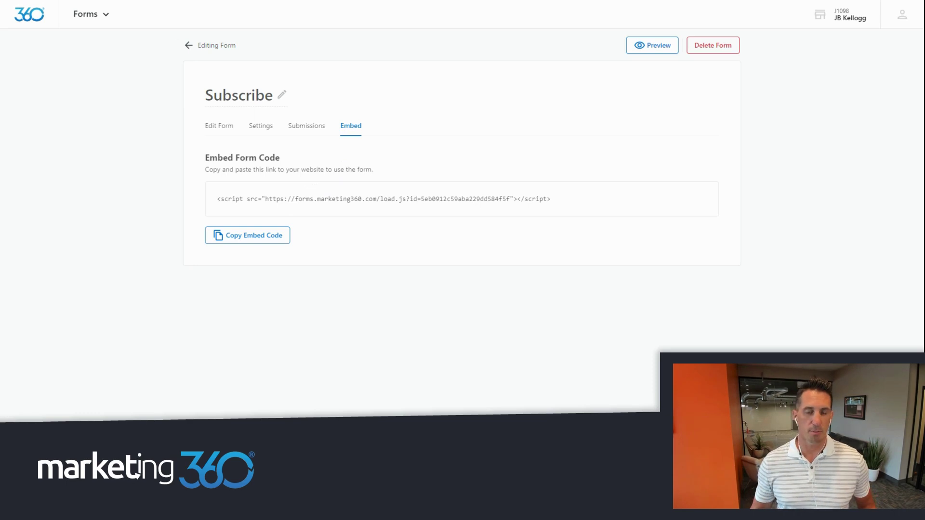
left_click(222, 129)
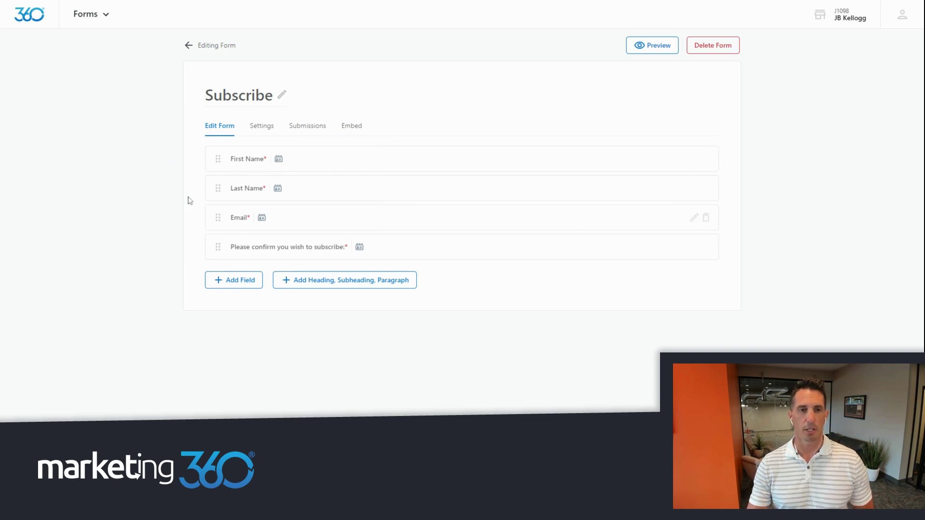
Step: Go to the CRM Contacts list from the Apps menu and look it over
left_click(89, 17)
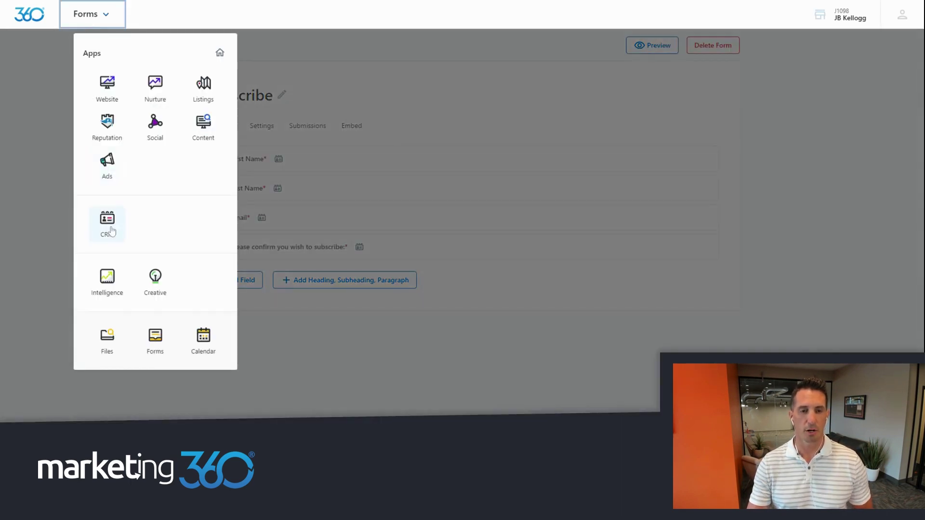
left_click(107, 226)
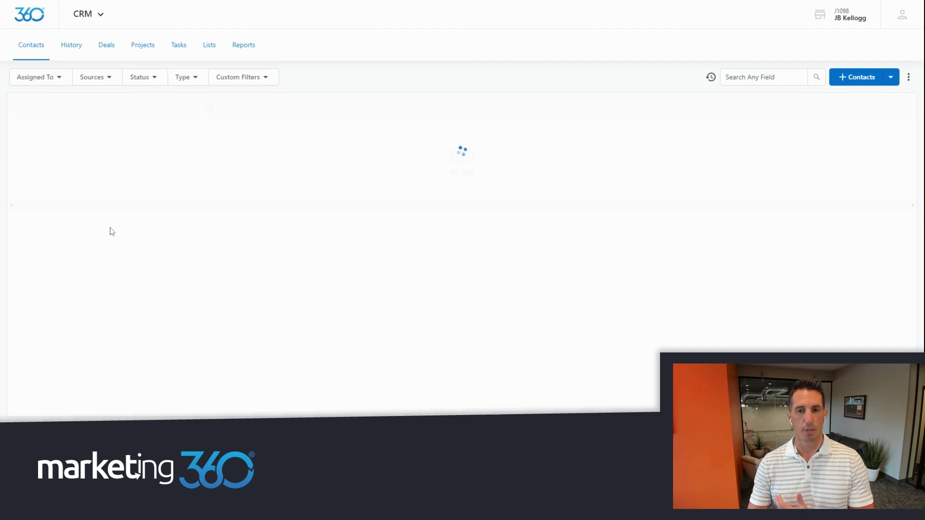
mouse_move(186, 202)
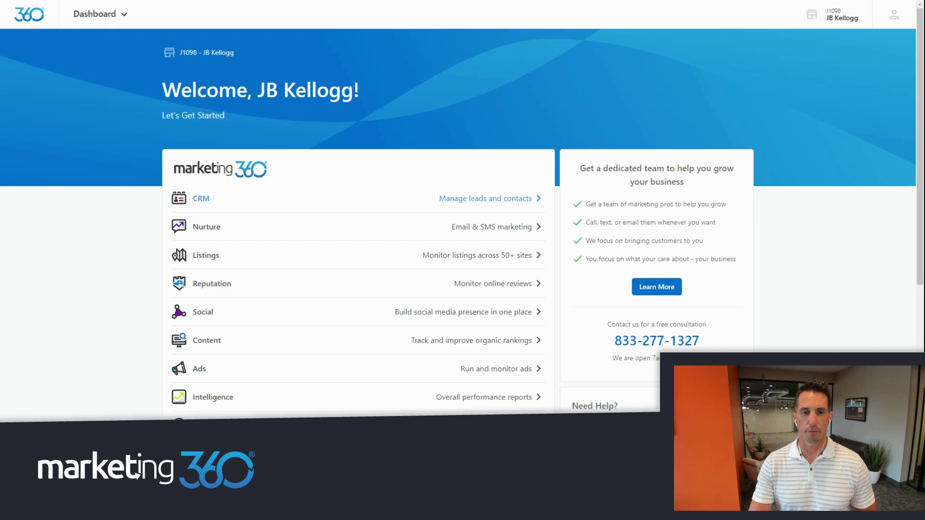
Step: Open the Contact Fields card from the account Settings page
left_click(894, 15)
left_click(807, 156)
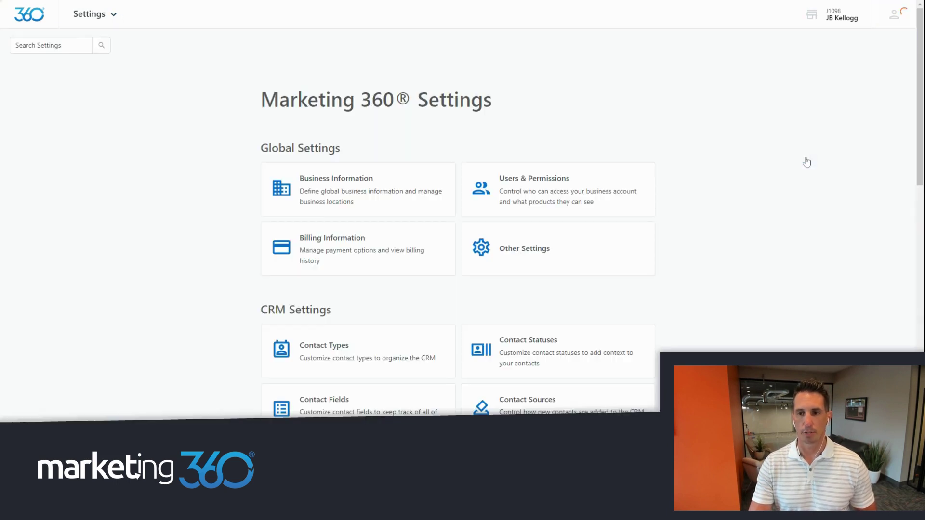
scroll(758, 239, "down", 3)
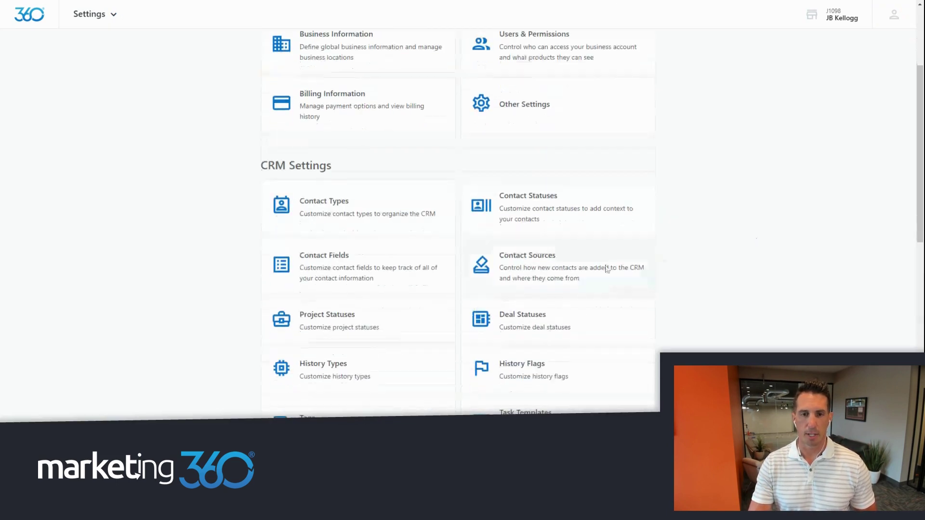
left_click(326, 273)
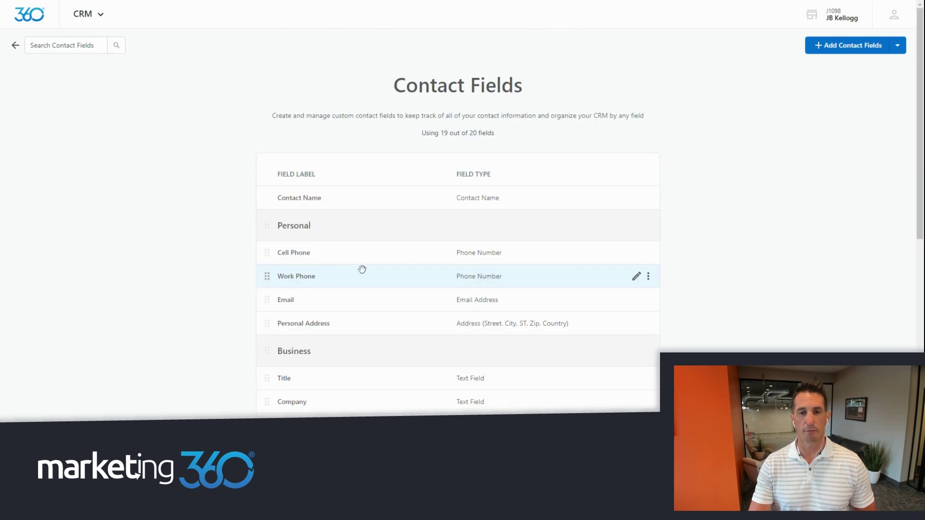
Step: Review the Personal, Business, Social and Other contact field groups and their field types
scroll(444, 243, "down", 2)
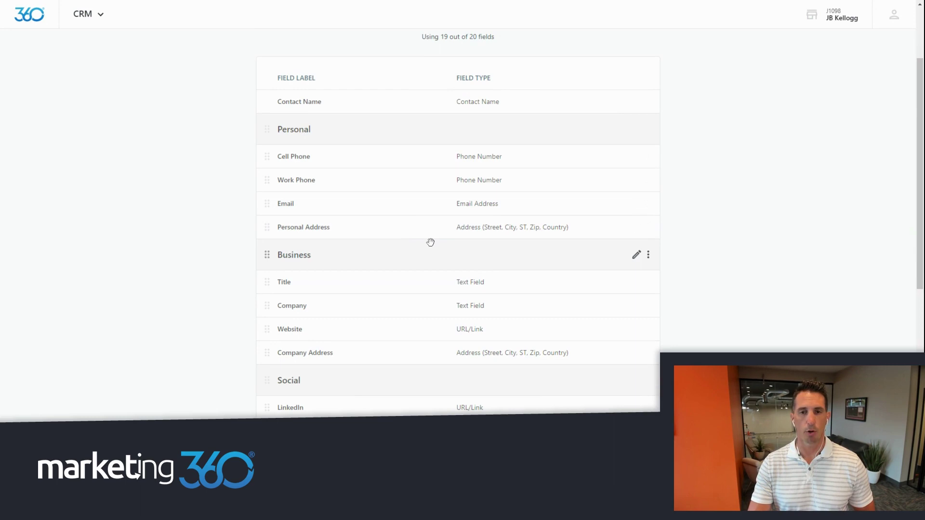
scroll(431, 242, "down", 2)
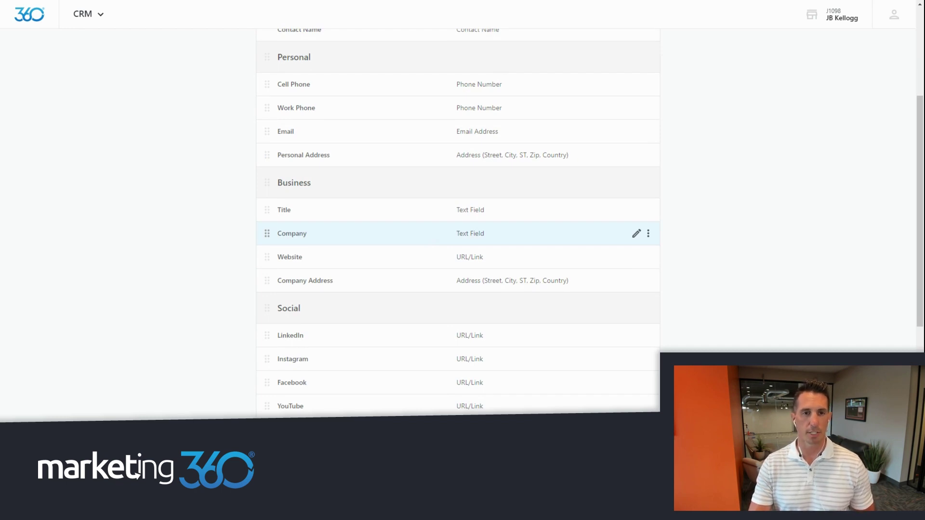
scroll(412, 249, "down", 2)
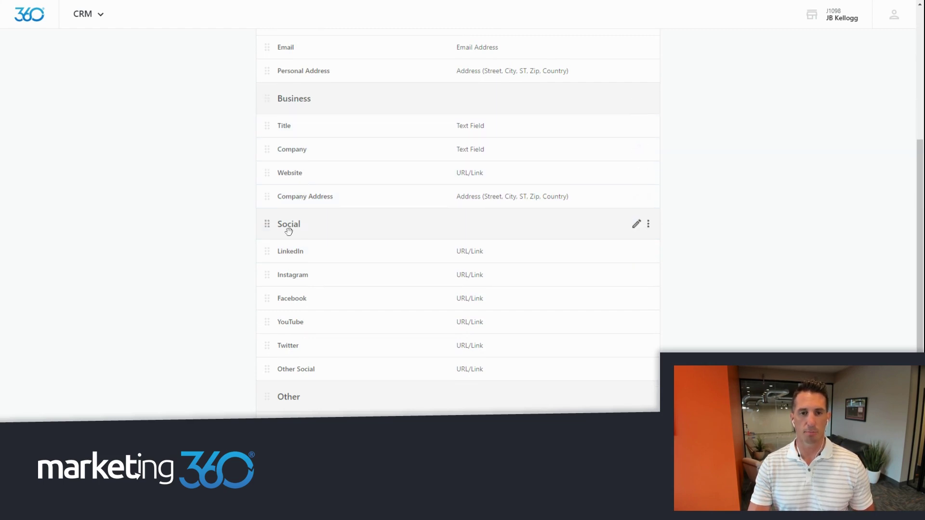
scroll(303, 251, "down", 3)
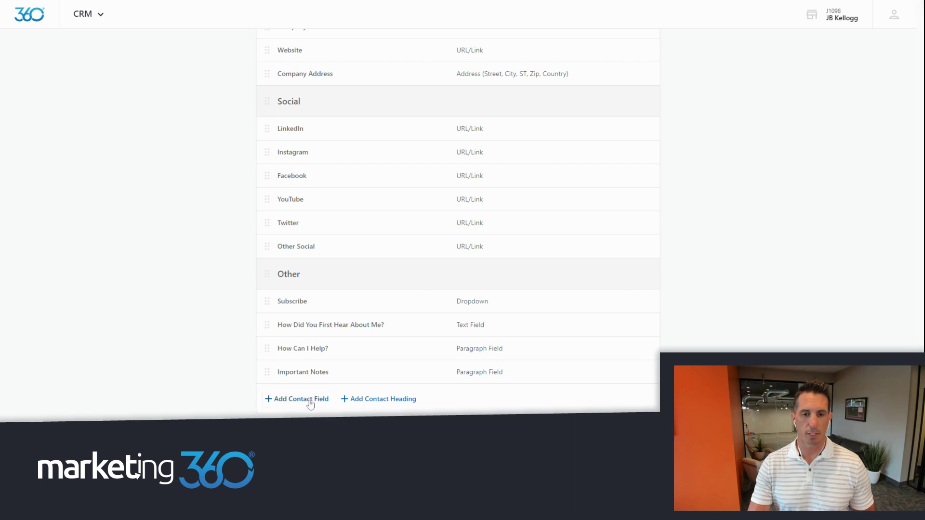
left_click(310, 400)
left_click(347, 68)
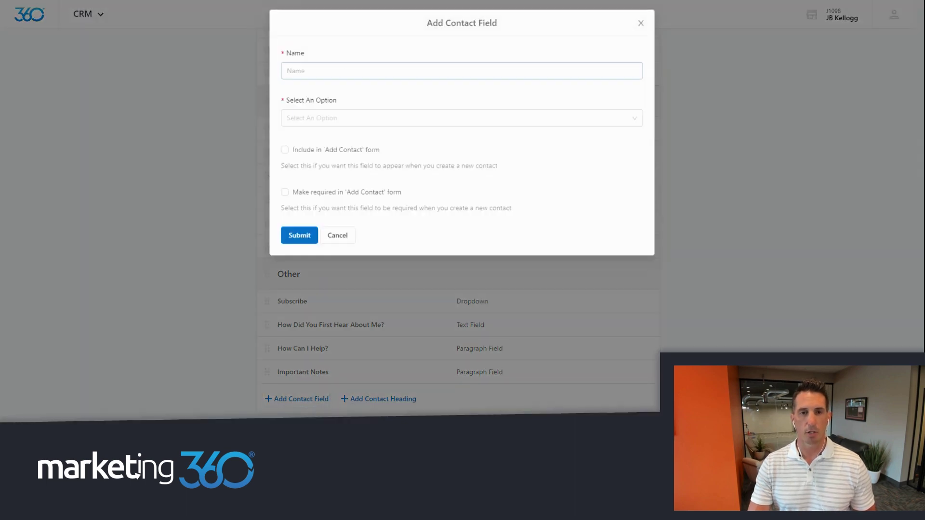
left_click(359, 117)
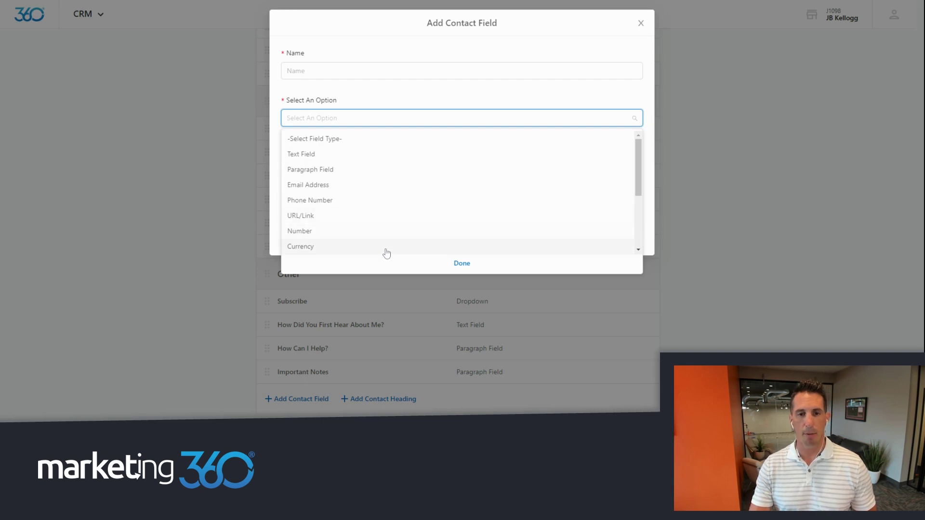
left_click(460, 267)
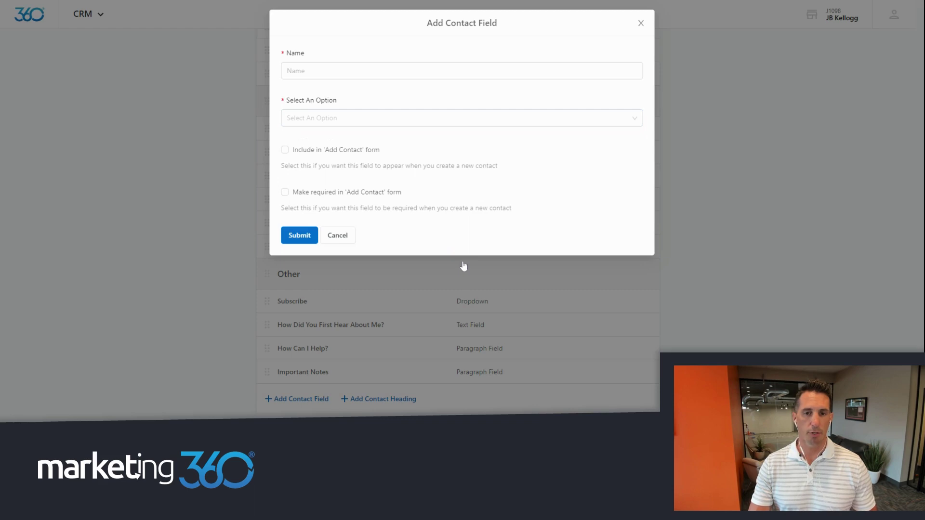
left_click(641, 23)
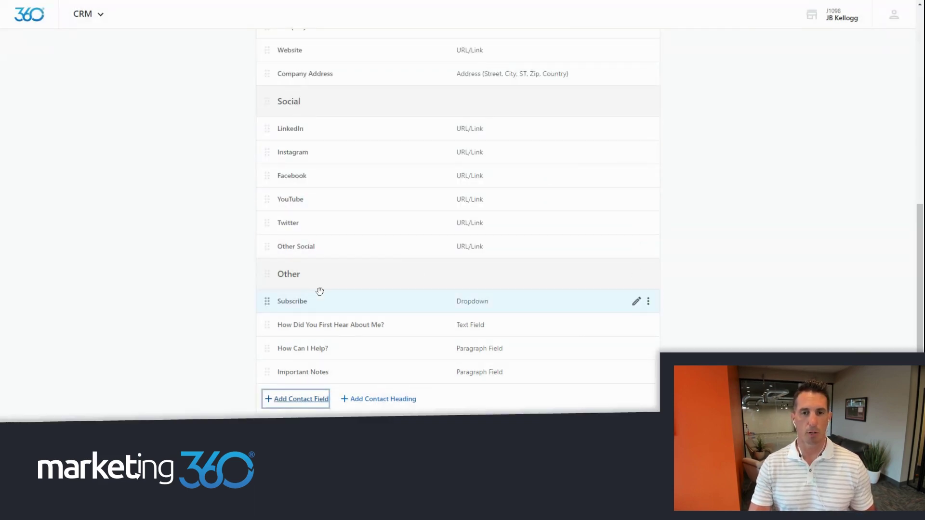
mouse_move(264, 199)
left_mouse_down()
mouse_move(262, 173)
mouse_move(268, 199)
left_mouse_up()
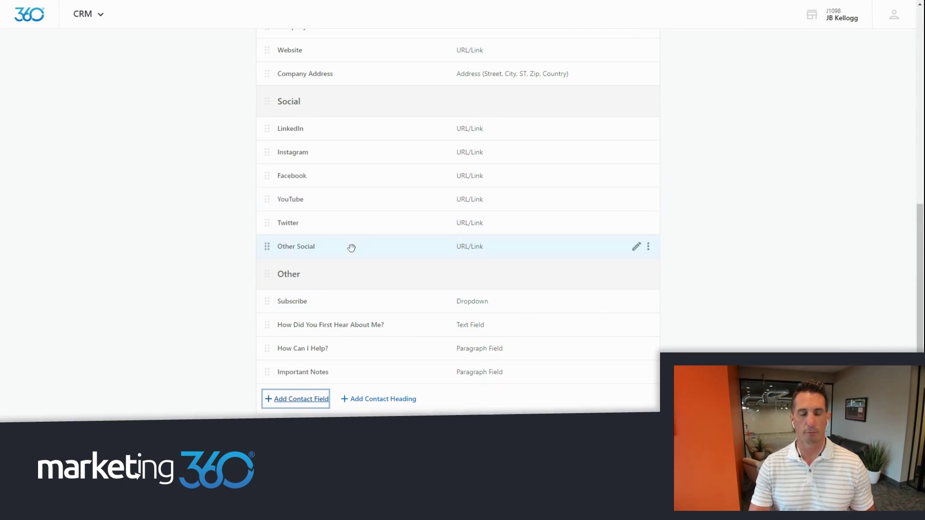
scroll(402, 269, "up", 8)
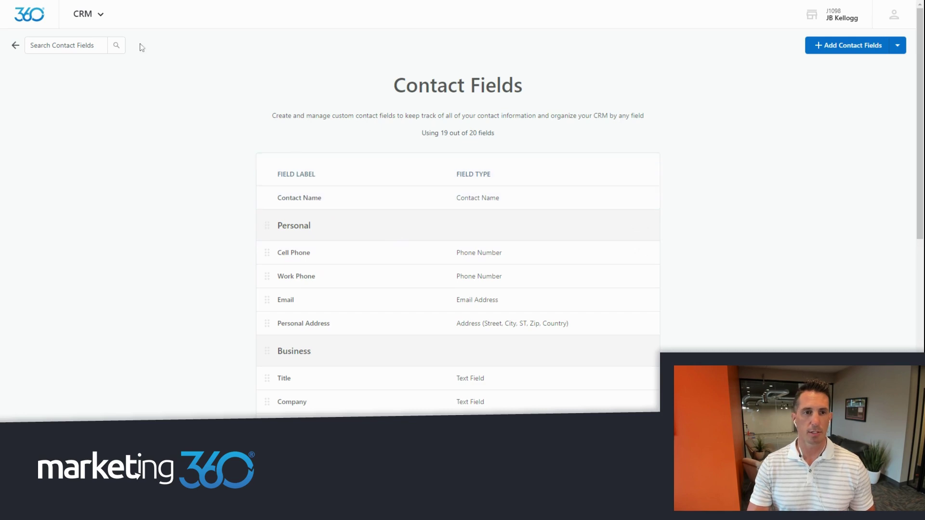
Step: Return to the CRM Contacts table and open a contact's detail record
left_click(76, 24)
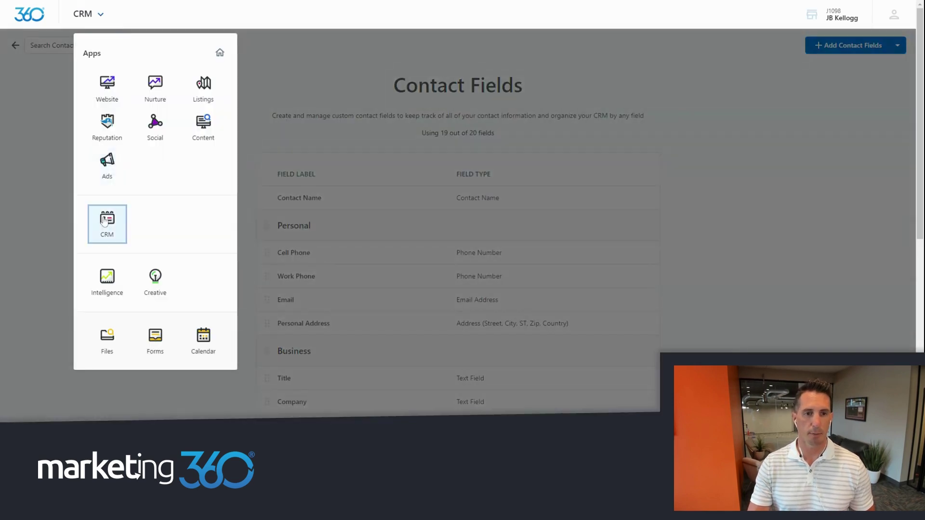
left_click(104, 221)
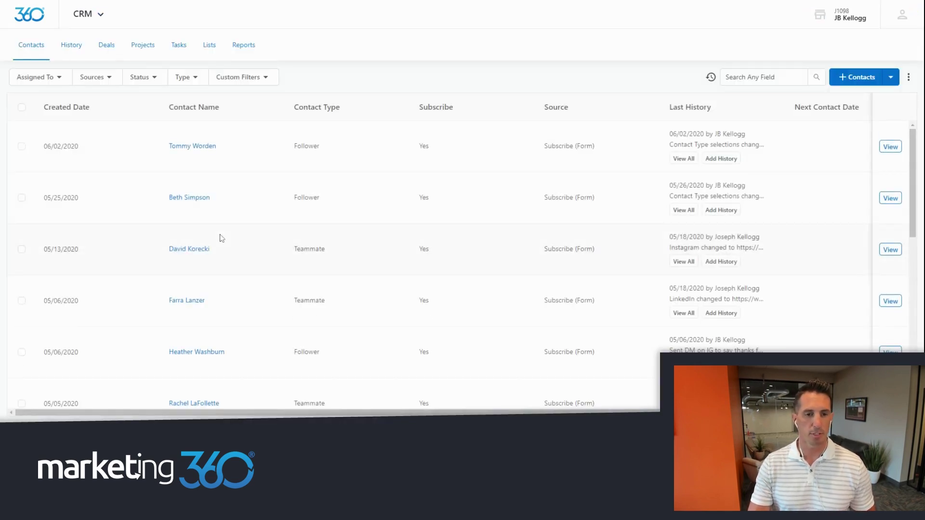
scroll(222, 238, "down", 5)
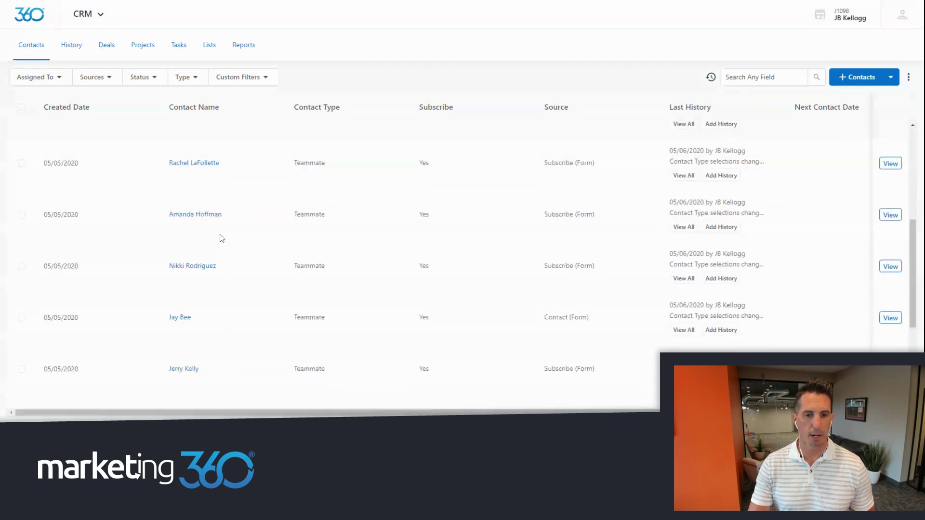
scroll(220, 240, "down", 2)
left_click(182, 352)
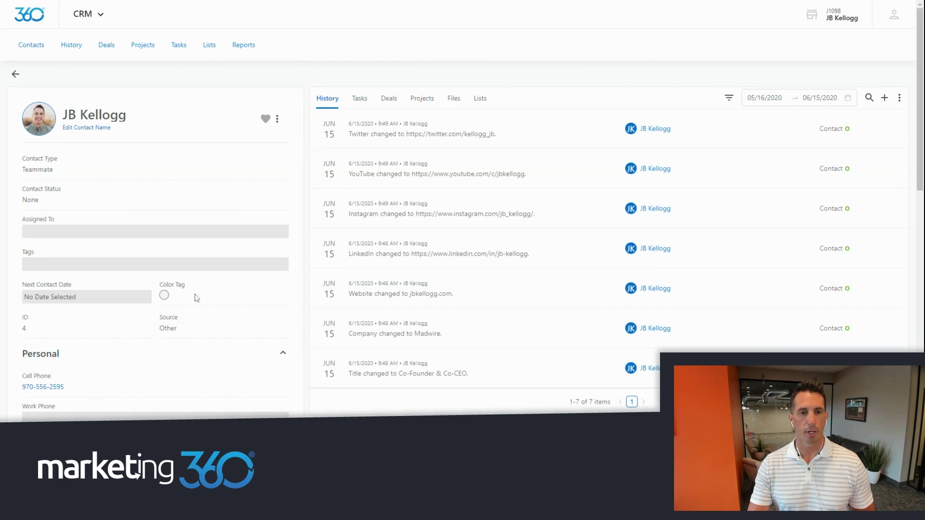
scroll(196, 289, "down", 3)
scroll(72, 232, "down", 3)
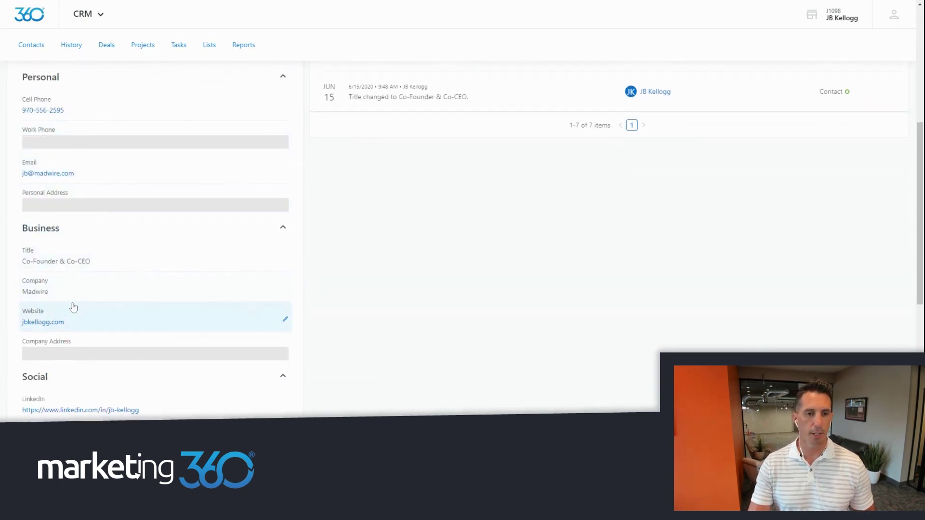
scroll(82, 275, "down", 1)
scroll(85, 289, "down", 3)
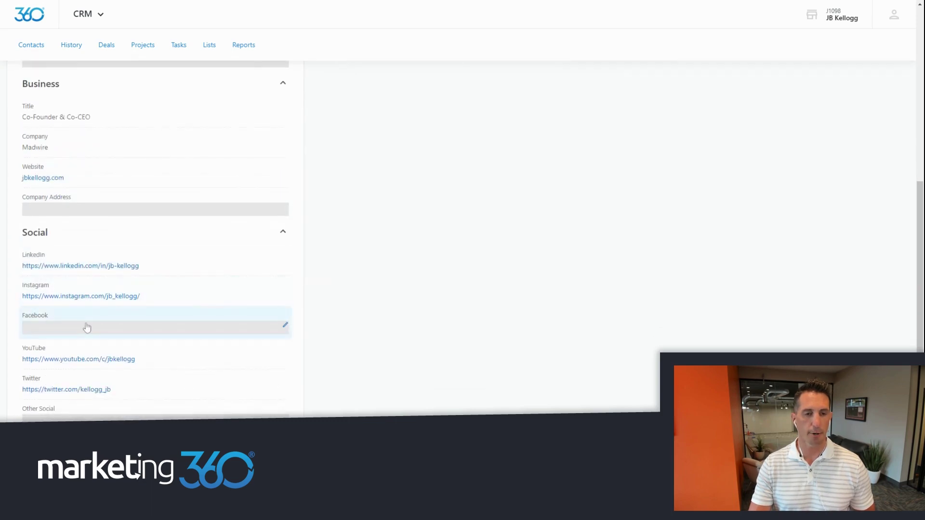
scroll(90, 323, "down", 3)
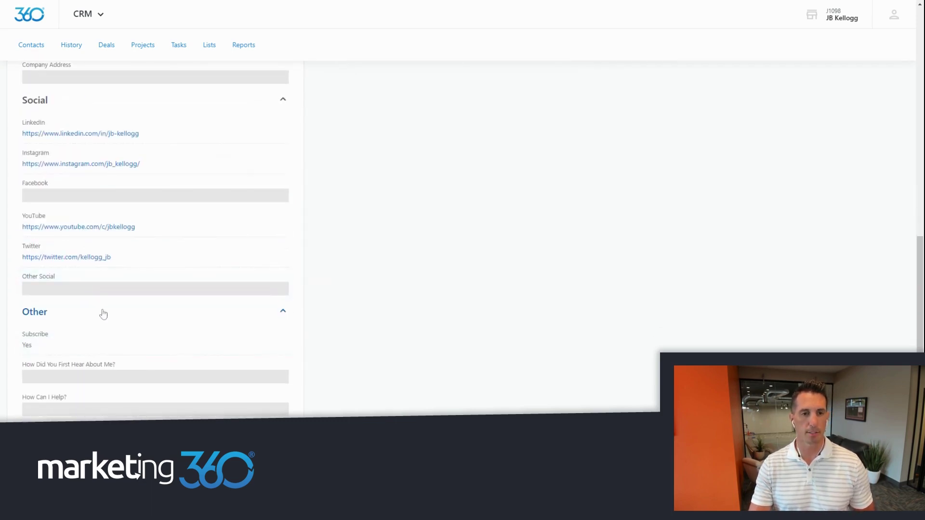
scroll(104, 314, "down", 1)
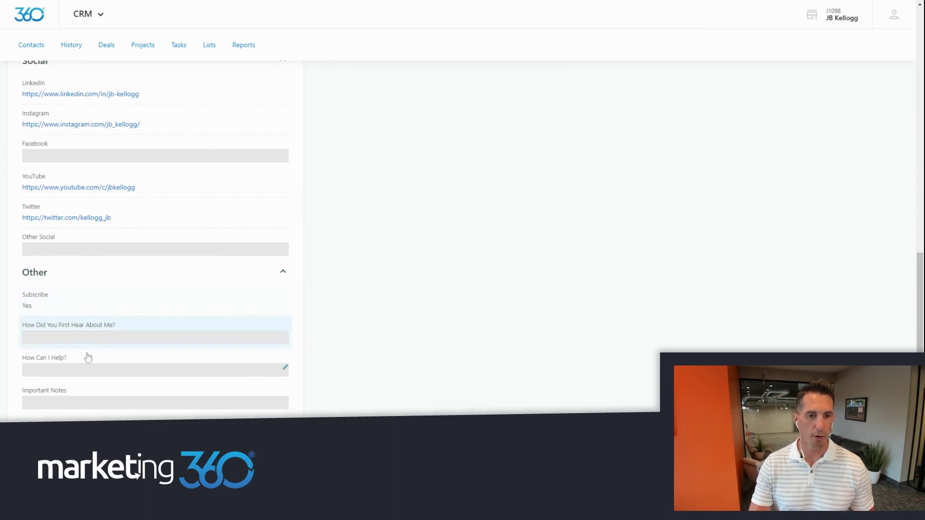
left_click(240, 407)
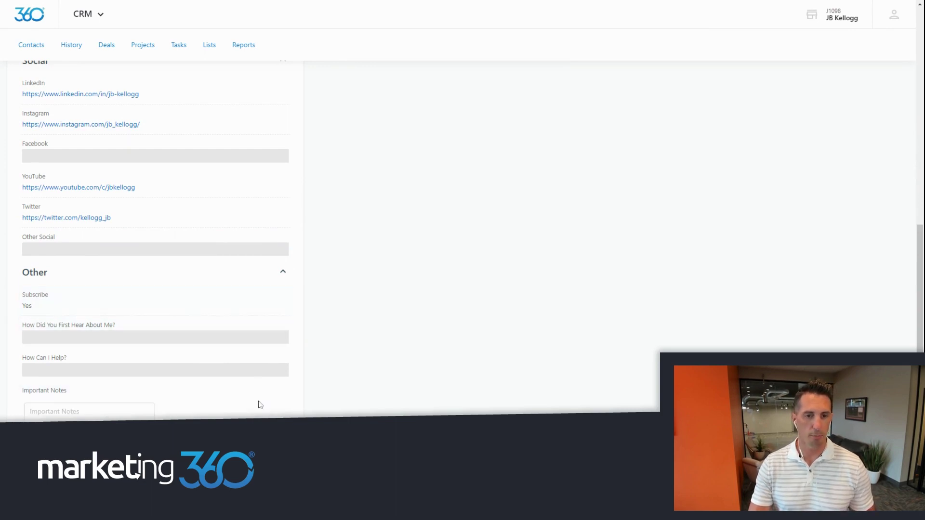
scroll(232, 395, "down", 3)
left_click(97, 275)
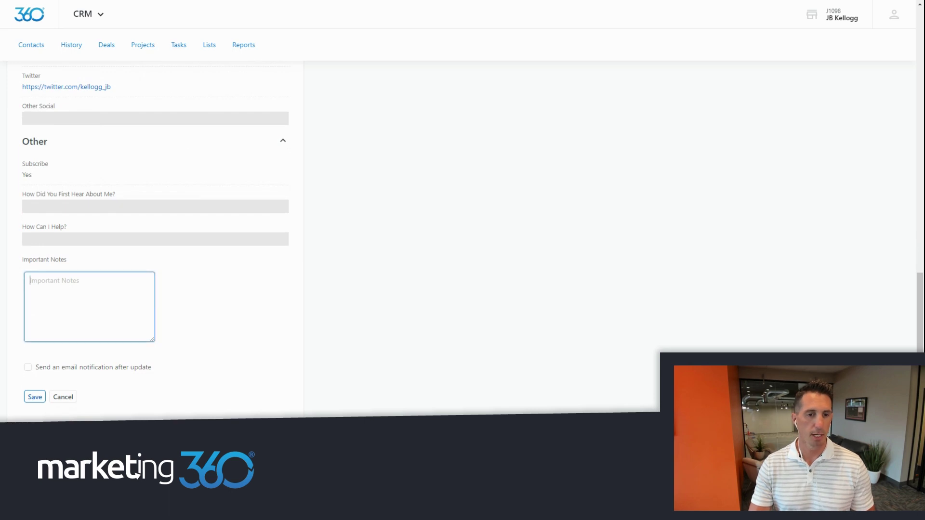
left_click(66, 400)
scroll(76, 347, "up", 8)
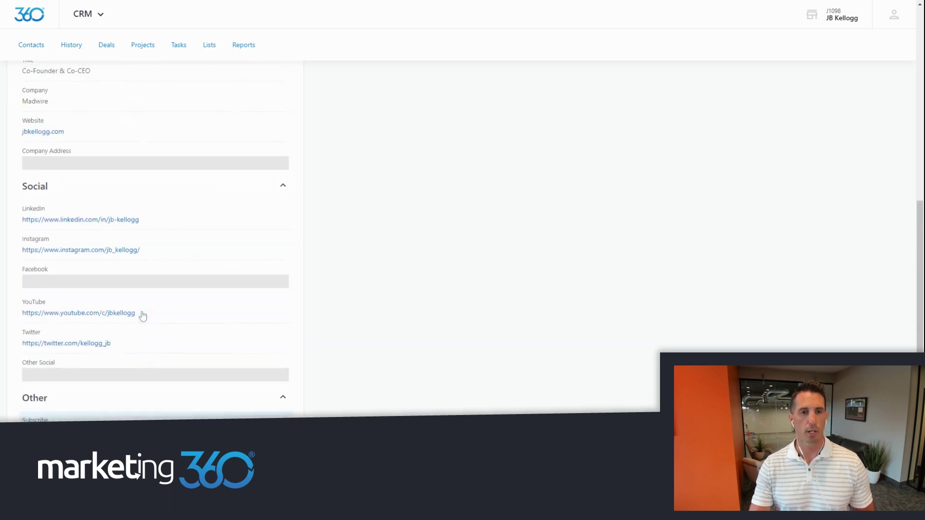
scroll(142, 317, "up", 4)
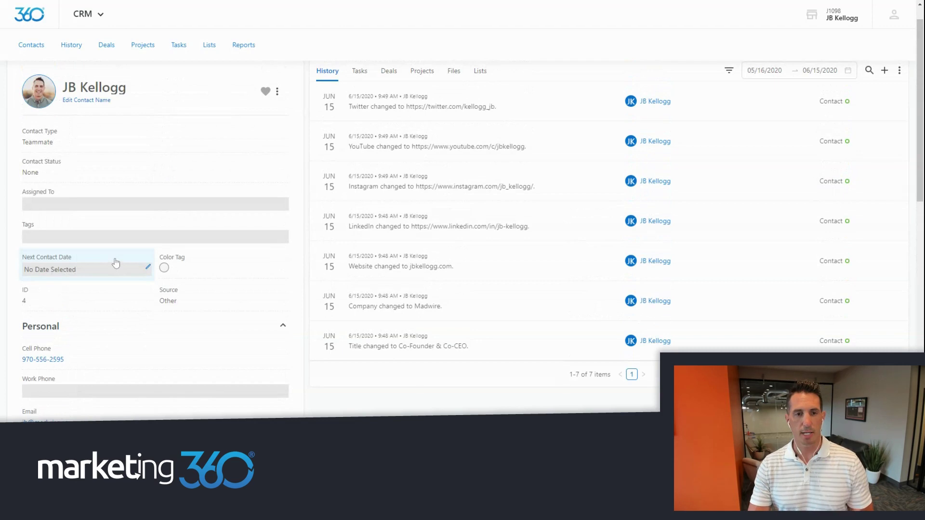
left_click(31, 52)
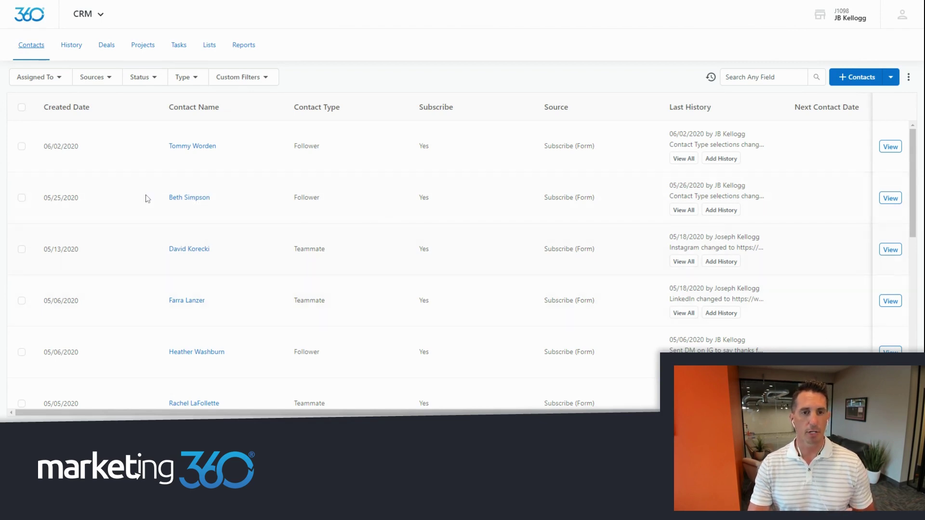
Step: Filter contacts to type Teammate, then open the list's extra options
left_click(188, 78)
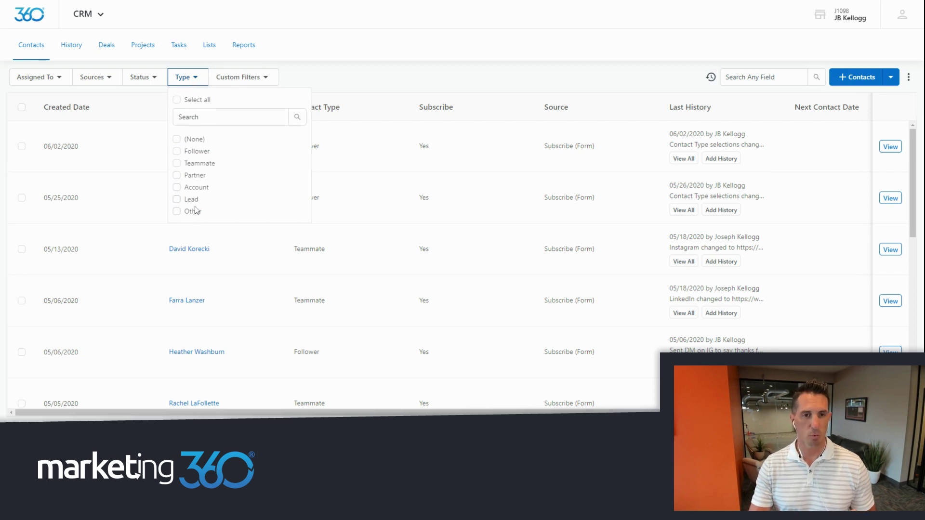
left_click(194, 165)
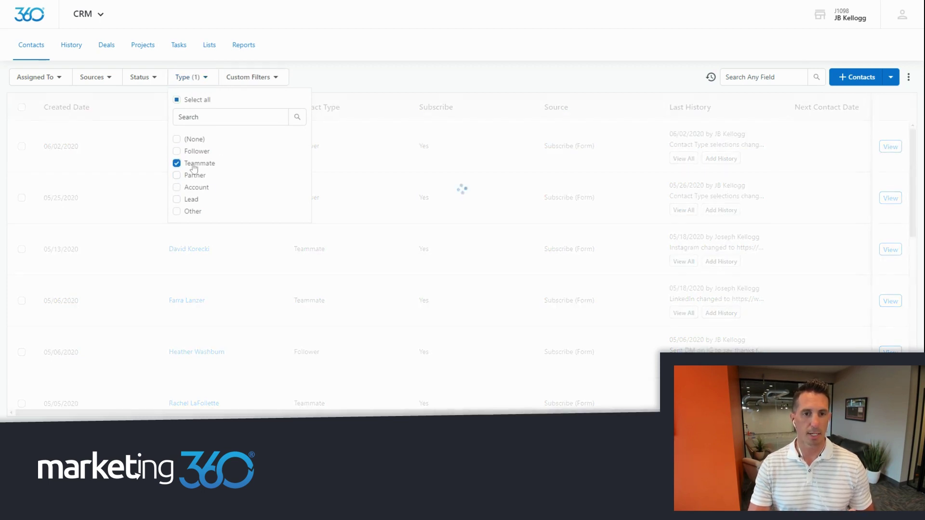
left_click(344, 85)
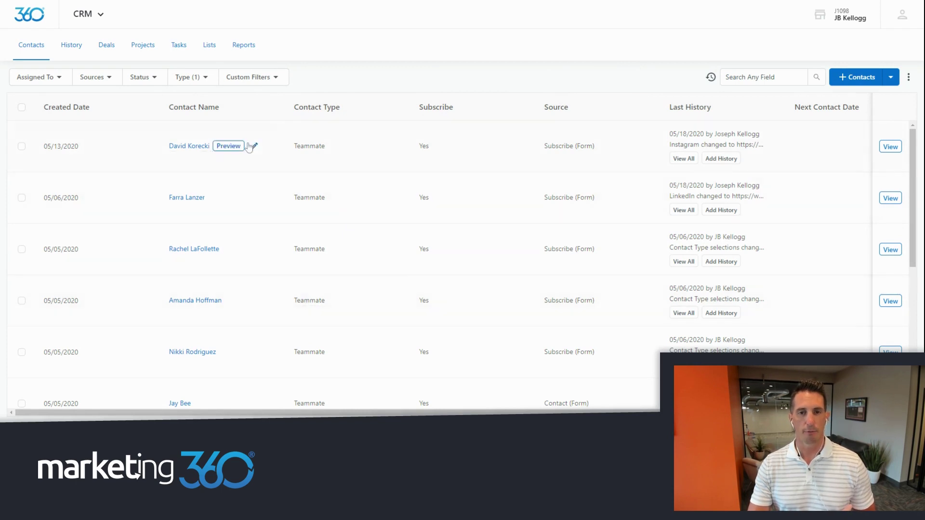
left_click(909, 77)
left_click(880, 114)
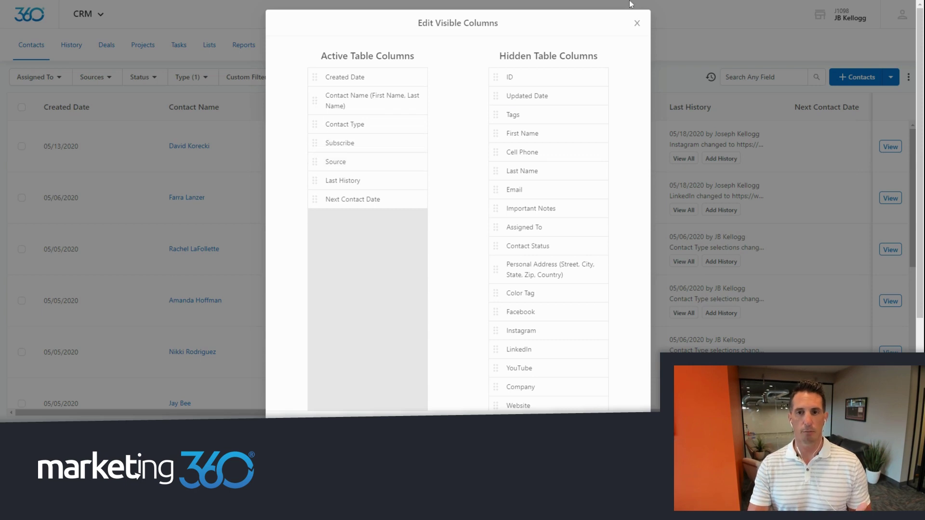
left_click(638, 22)
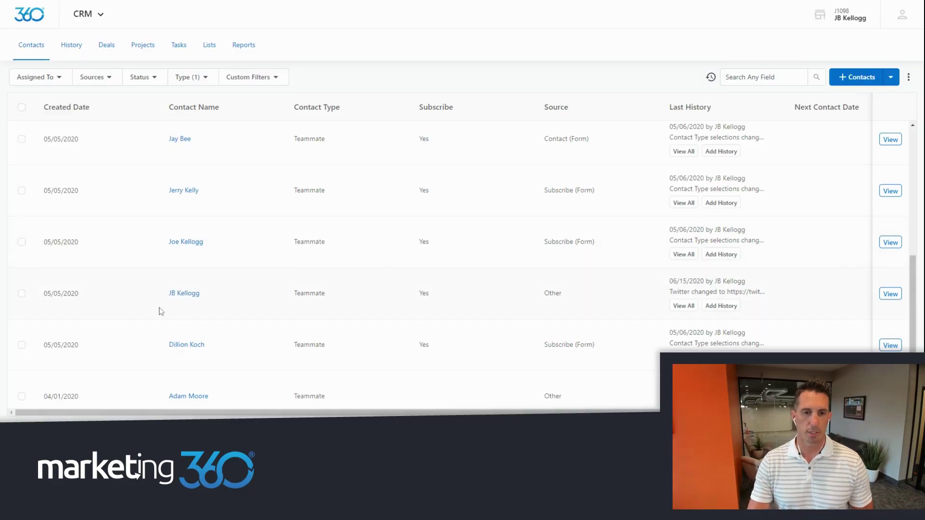
Step: Open the Teammate contact with ID 4 and scroll through its fields and history
left_click(183, 293)
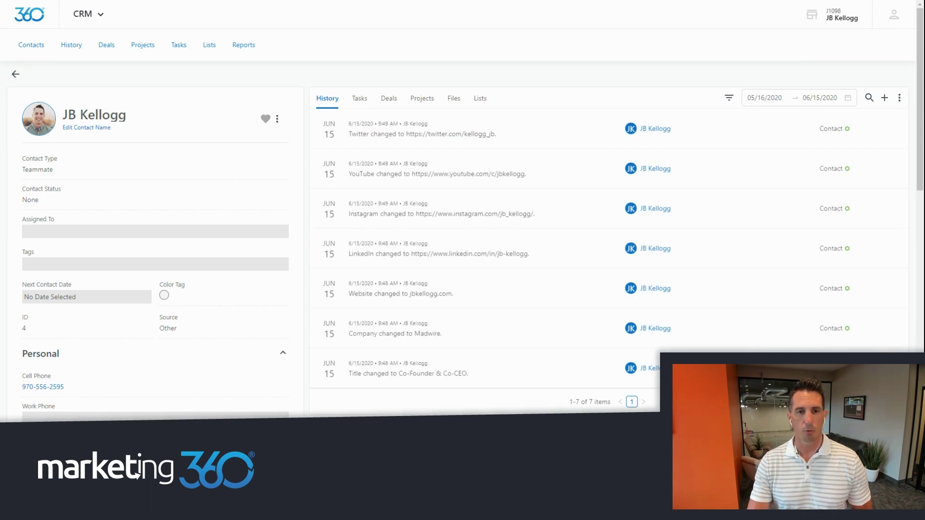
scroll(94, 118, "down", 3)
scroll(86, 318, "down", 4)
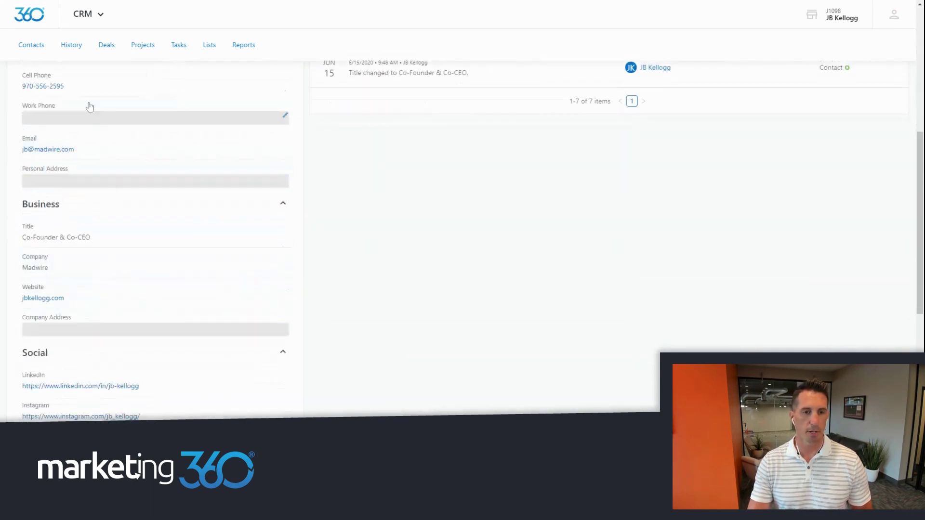
scroll(108, 301, "up", 4)
scroll(116, 311, "up", 3)
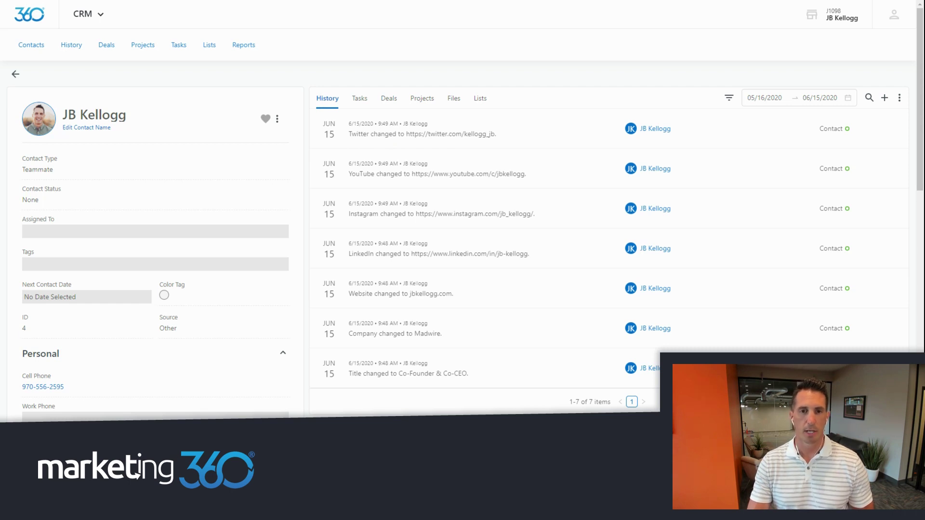
Step: Check the contact's empty Tasks, Deals and Projects tabs, ending on the empty Files tab
left_click(359, 101)
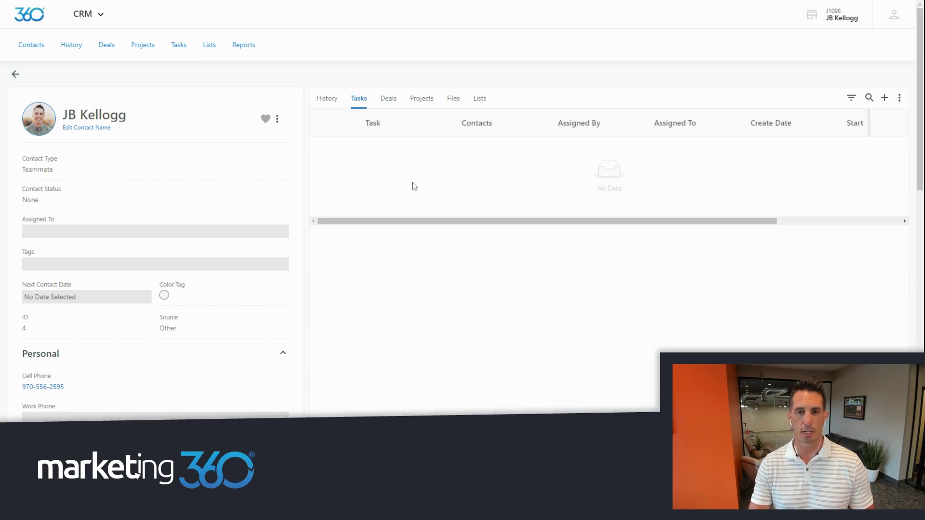
left_click(885, 99)
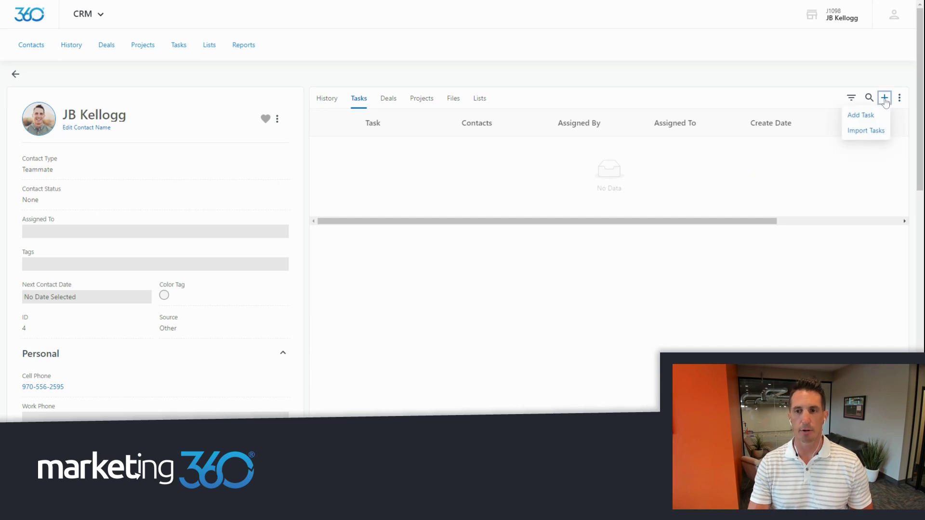
left_click(749, 81)
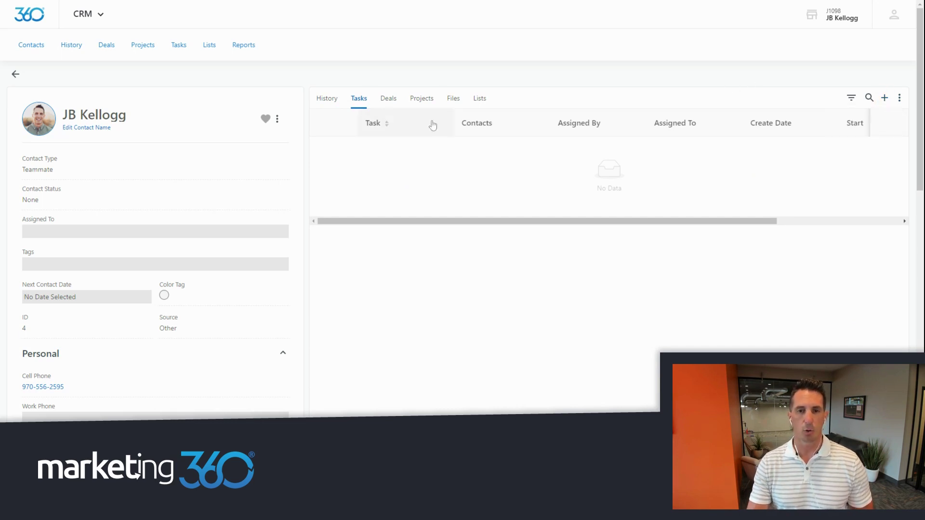
left_click(385, 98)
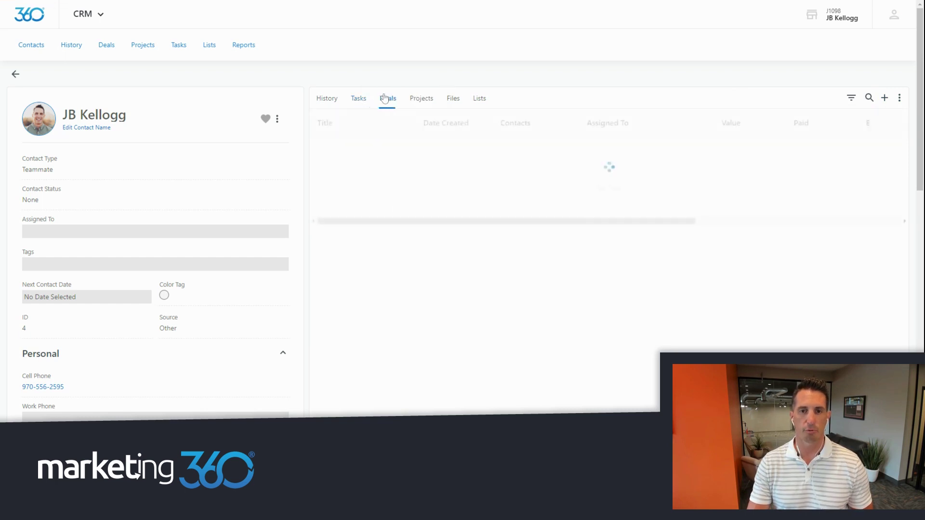
left_click(421, 99)
left_click(453, 98)
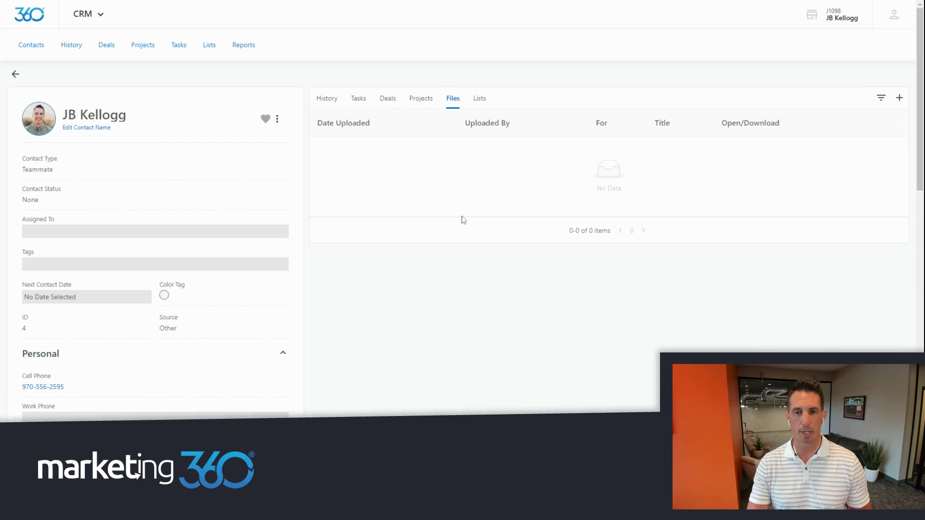
Step: Review the file-adding options and the contact's Lists memberships, then return to History
left_click(899, 99)
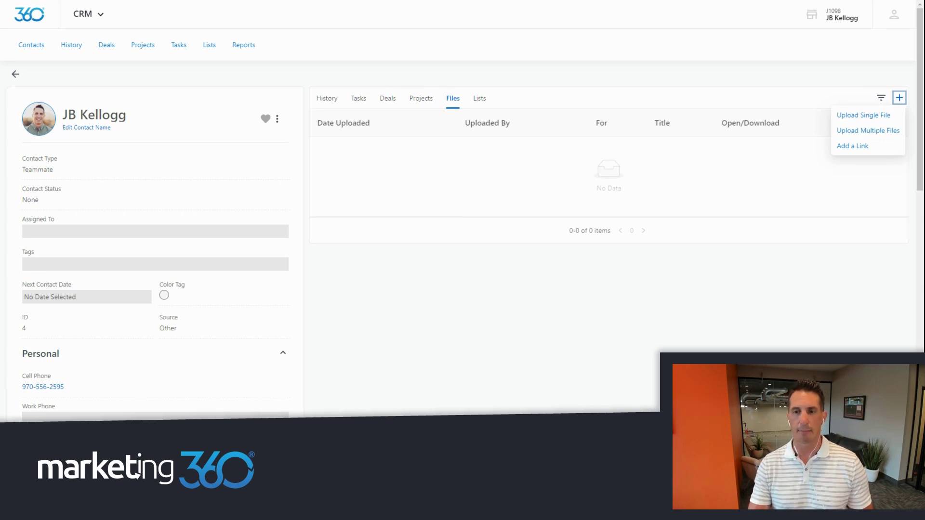
left_click(899, 99)
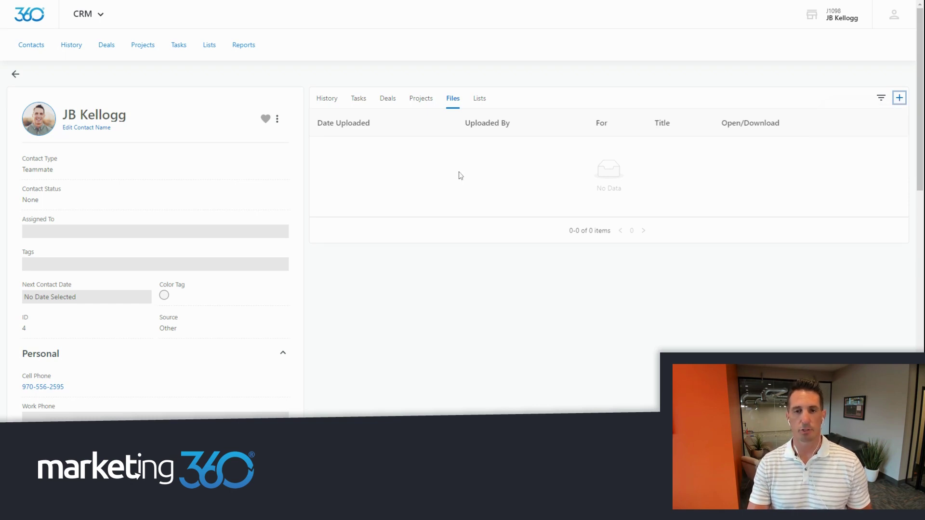
left_click(483, 106)
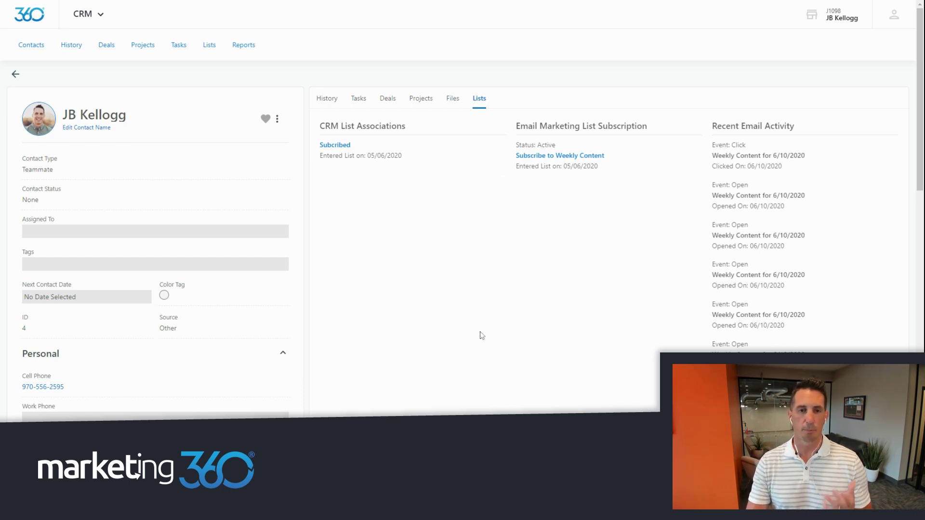
left_click(327, 99)
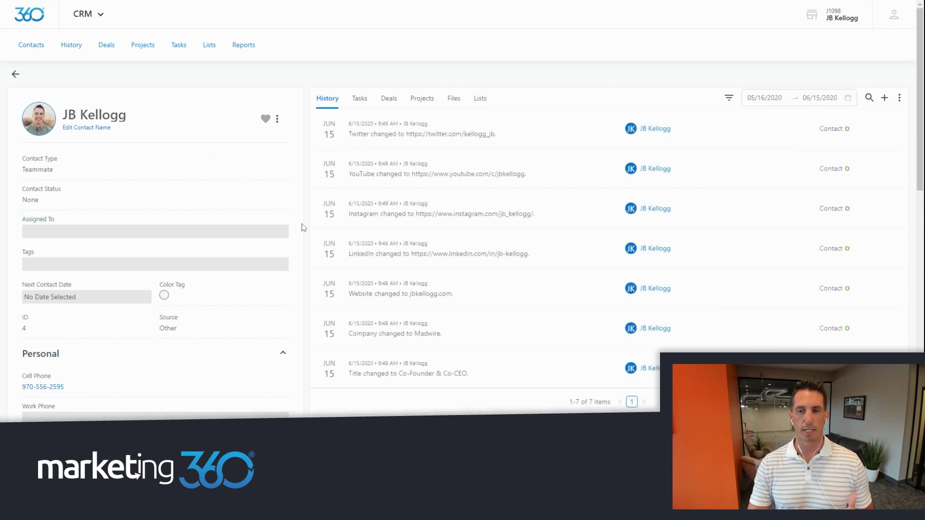